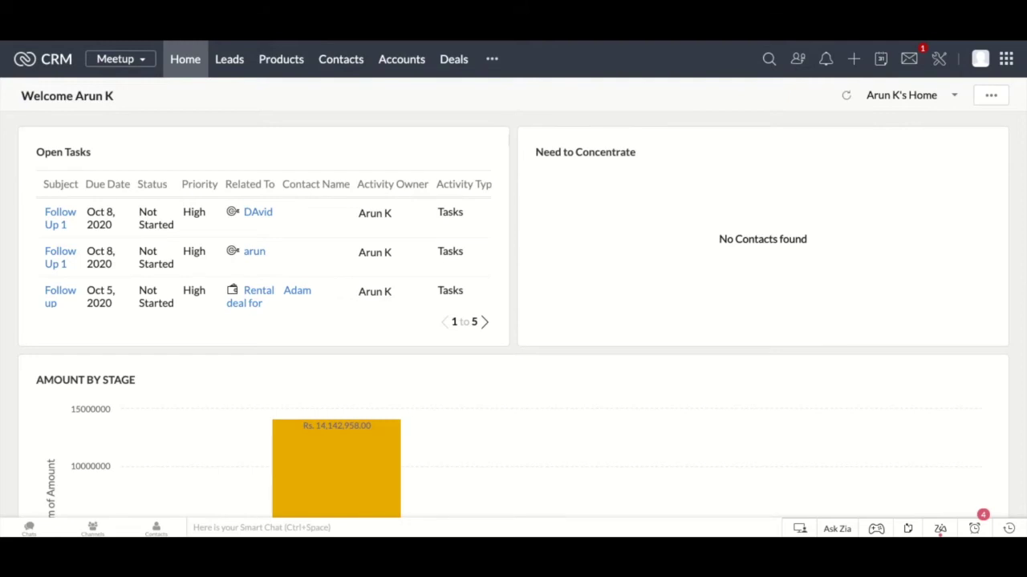
# Step: Start creating a new lead with the Standard wizard for leads
pyautogui.click(853, 61)
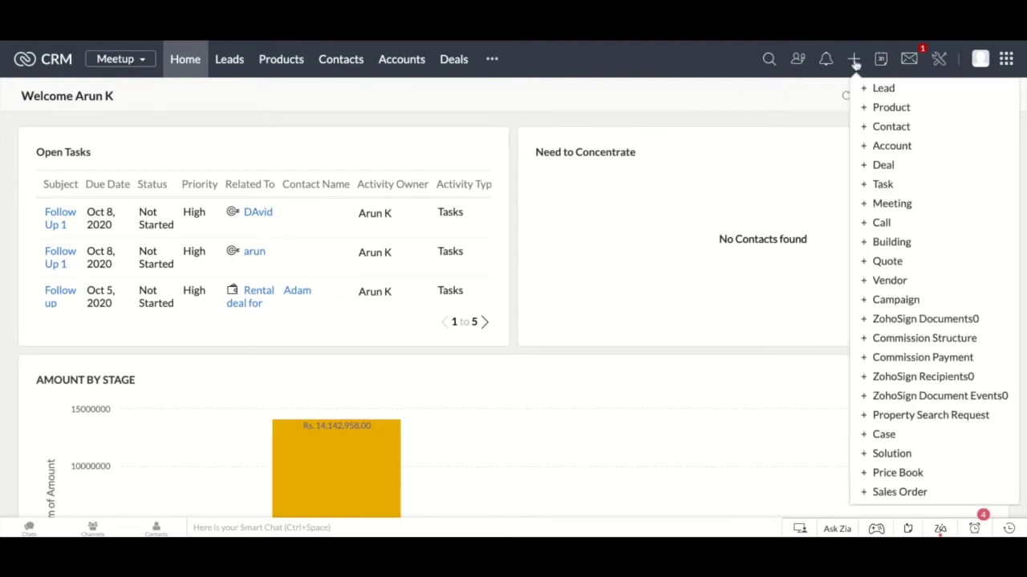
pyautogui.click(868, 90)
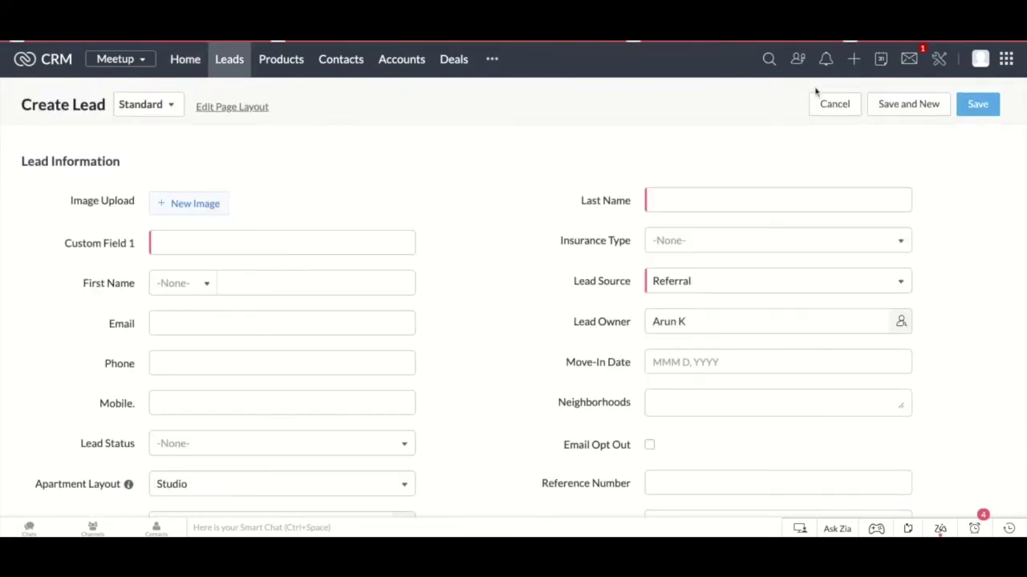
pyautogui.click(167, 105)
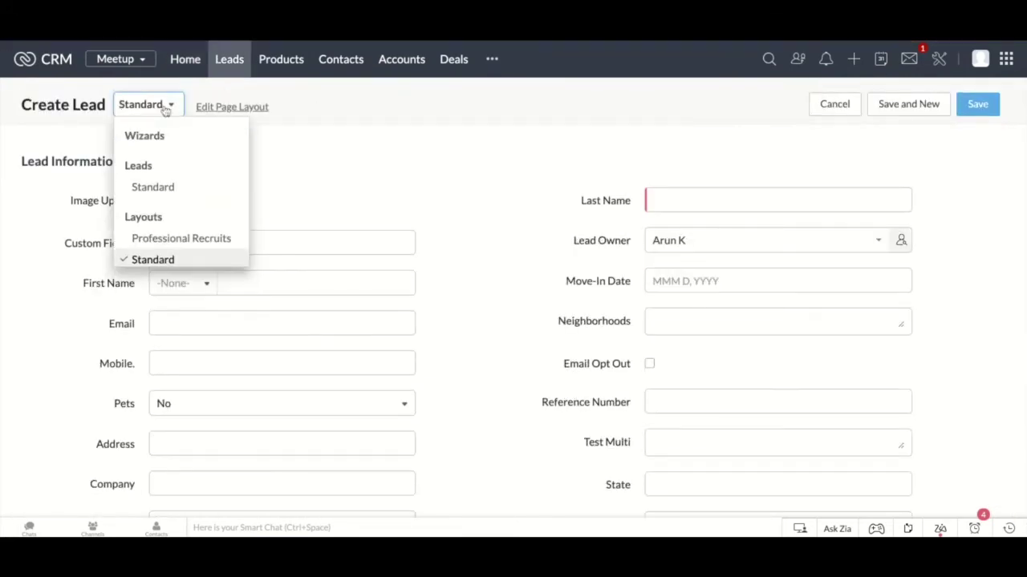
pyautogui.click(167, 177)
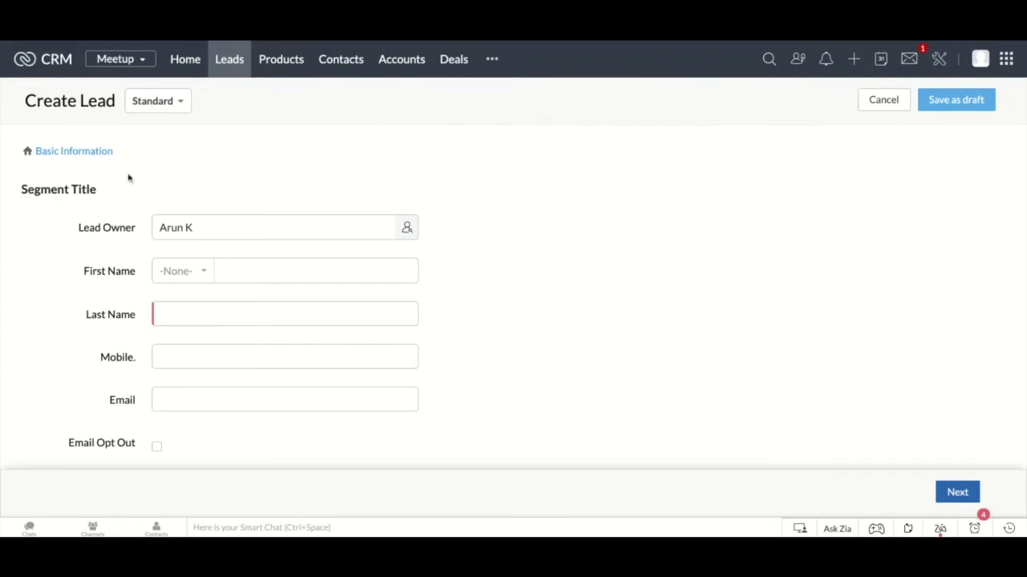
# Step: Enter the lead's last name, leave the Rental Information and Qualification Info screens at their defaults, and save the lead
pyautogui.click(197, 311)
pyautogui.write('Mike')
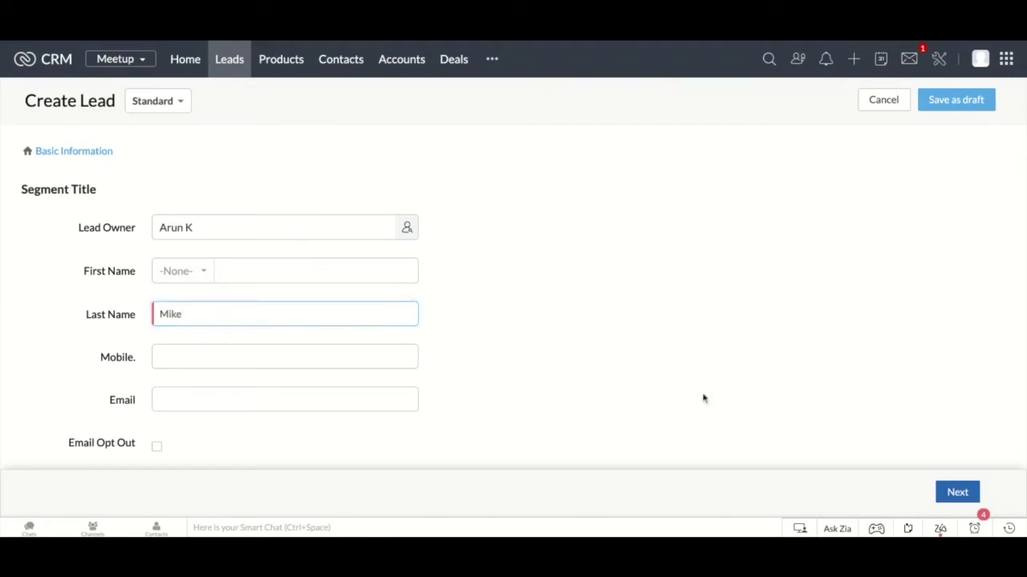
pyautogui.click(959, 495)
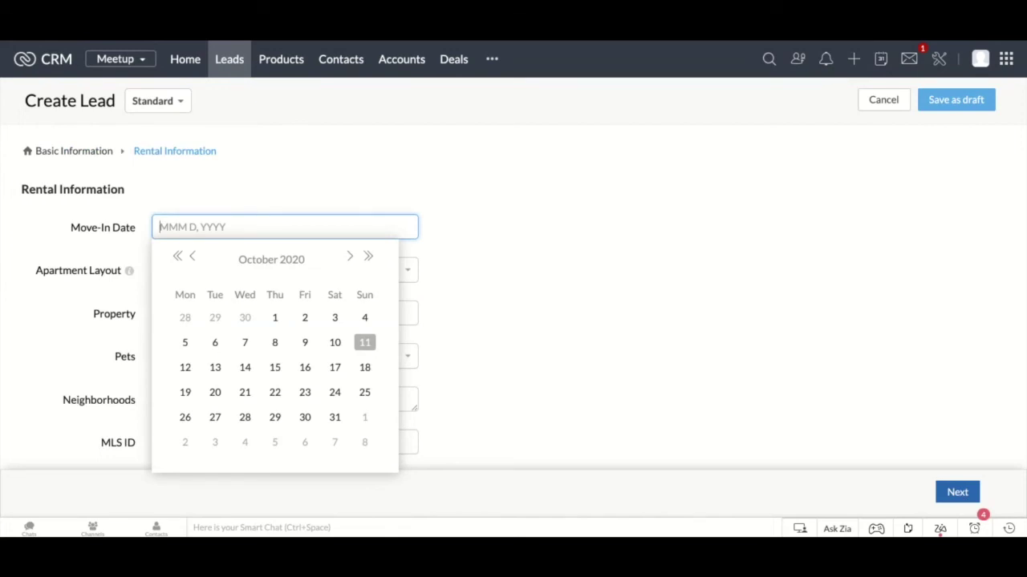
pyautogui.click(791, 355)
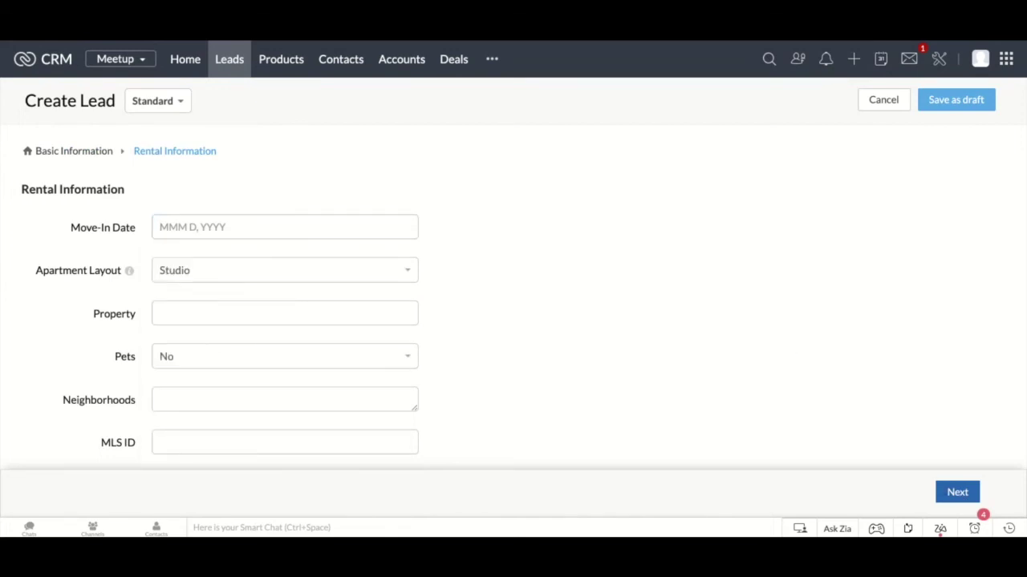
pyautogui.click(946, 496)
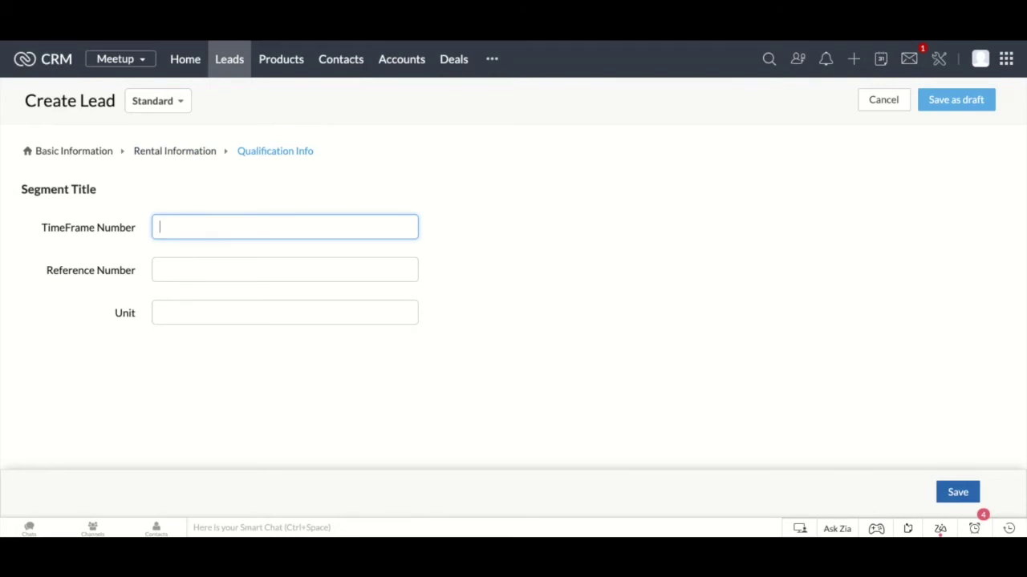
pyautogui.press('Return')
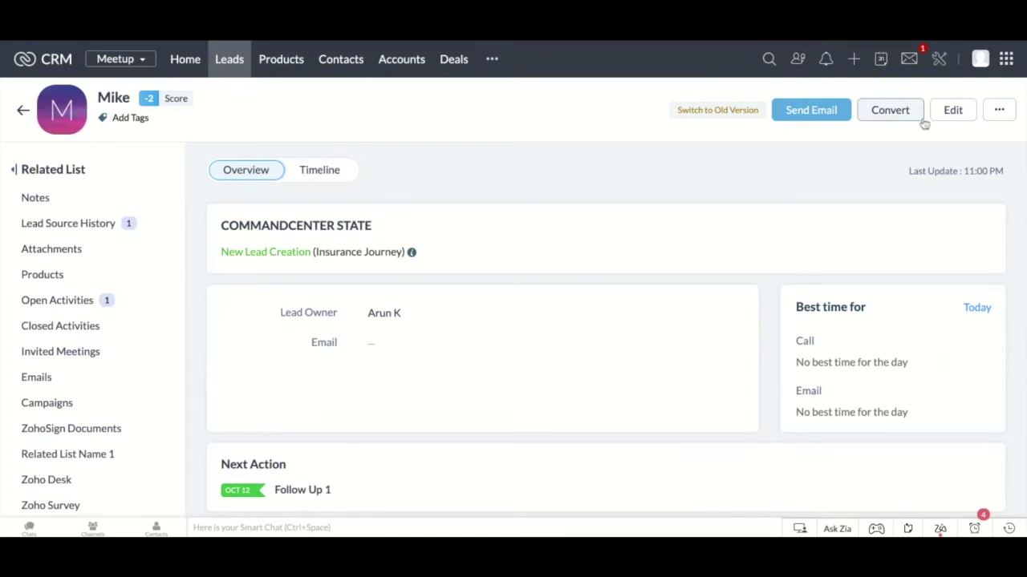
# Step: Open the Leads wizard from the Wizards page of the customization setup
pyautogui.click(939, 63)
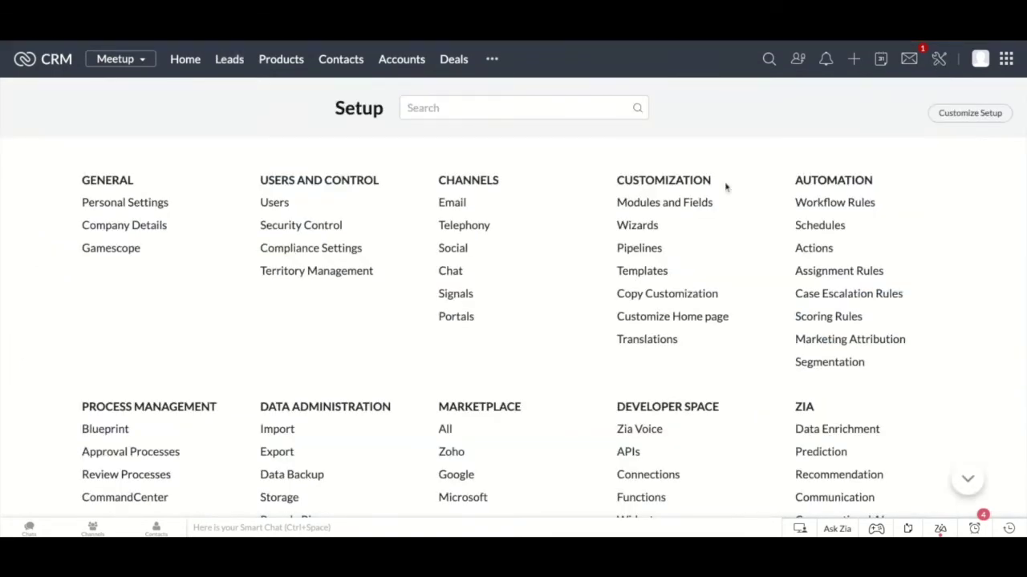
pyautogui.moveTo(675, 181); pyautogui.dragTo(719, 181)
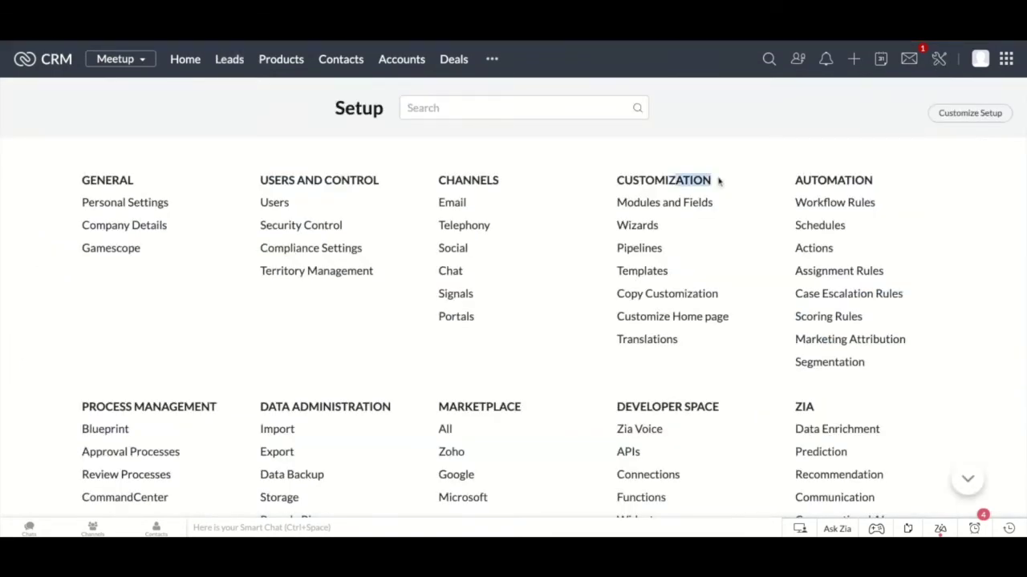
pyautogui.doubleClick(717, 180)
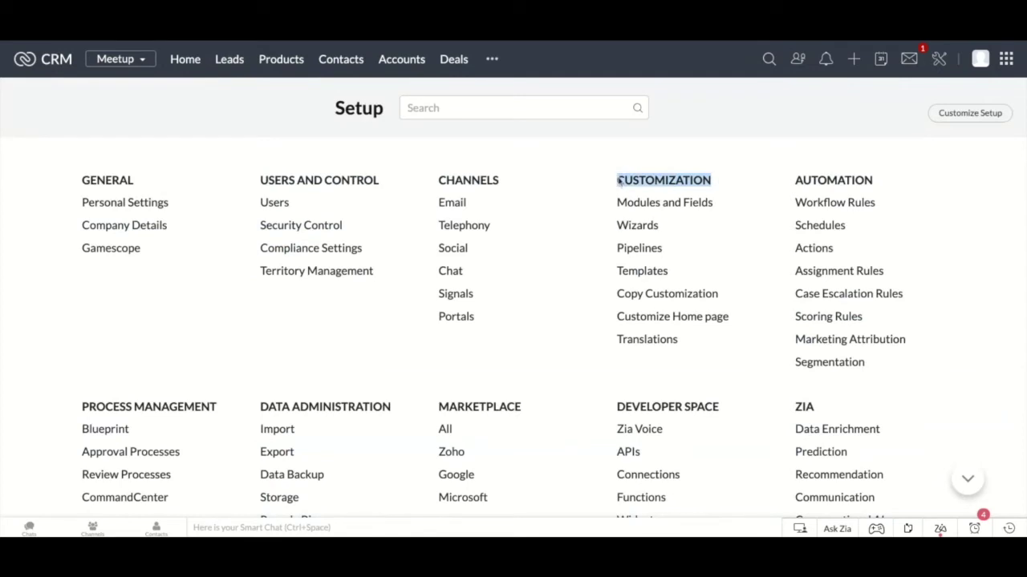
pyautogui.click(640, 228)
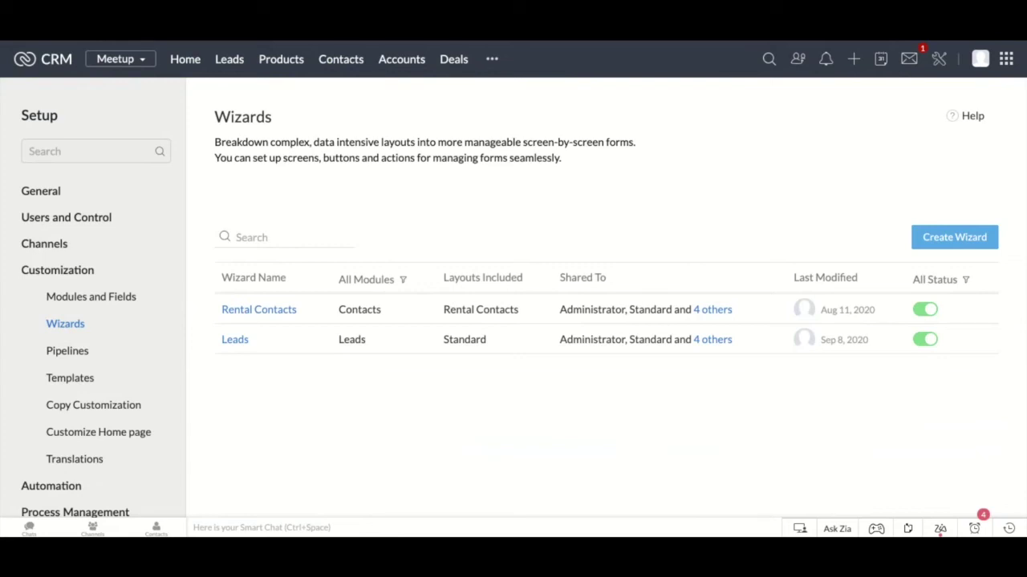
pyautogui.click(245, 343)
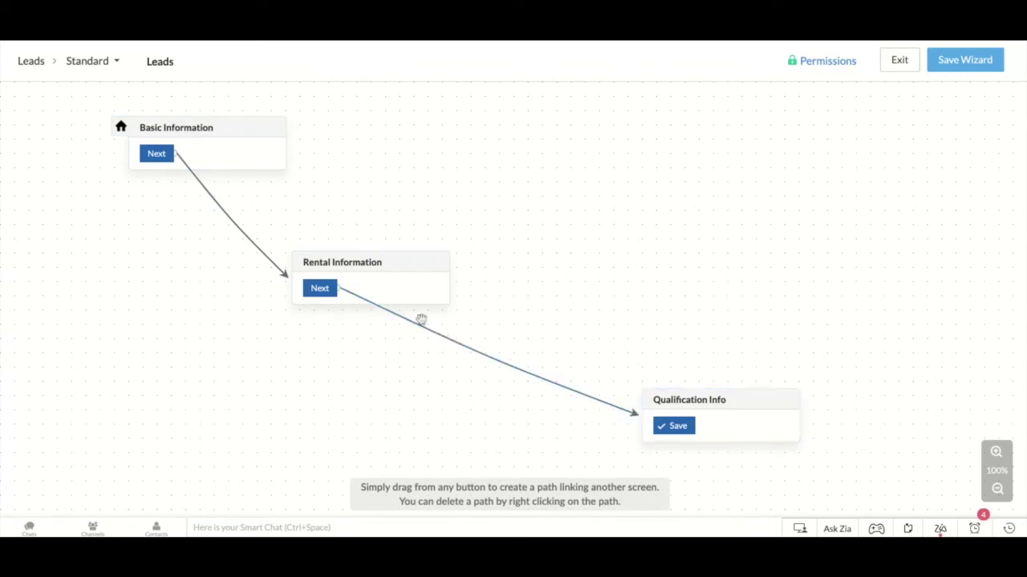
# Step: Examine the fields and buttons of the wizard's Basic Information screen and finish editing it
pyautogui.click(192, 142)
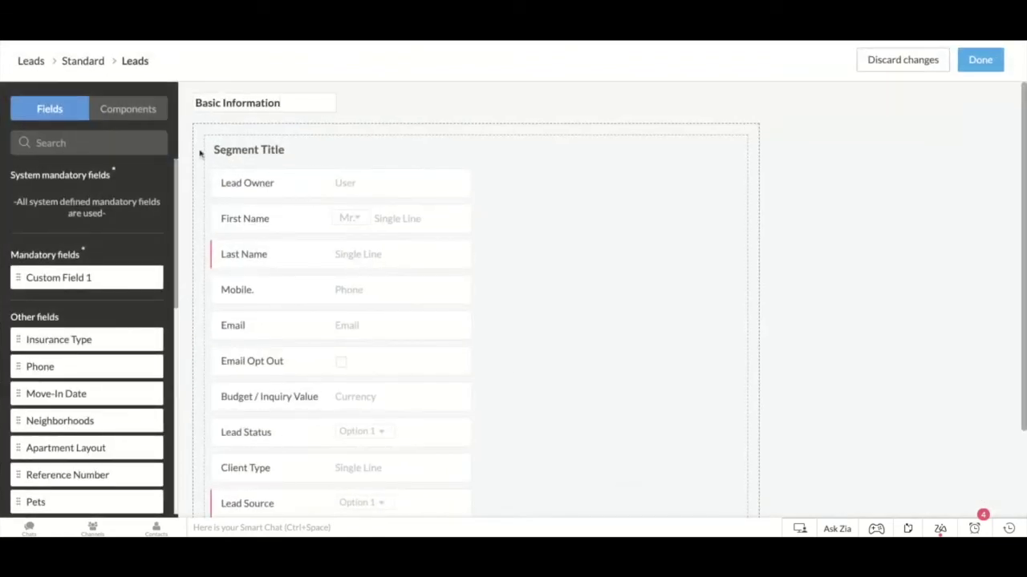
pyautogui.scroll(-2, 288, 312)
pyautogui.scroll(-1, 290, 312)
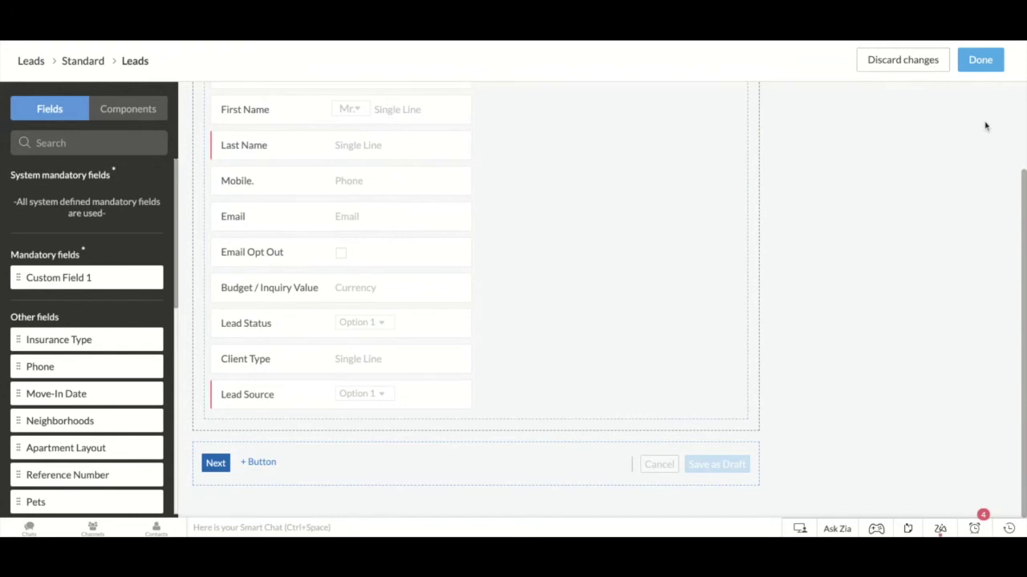
pyautogui.click(980, 61)
pyautogui.click(982, 64)
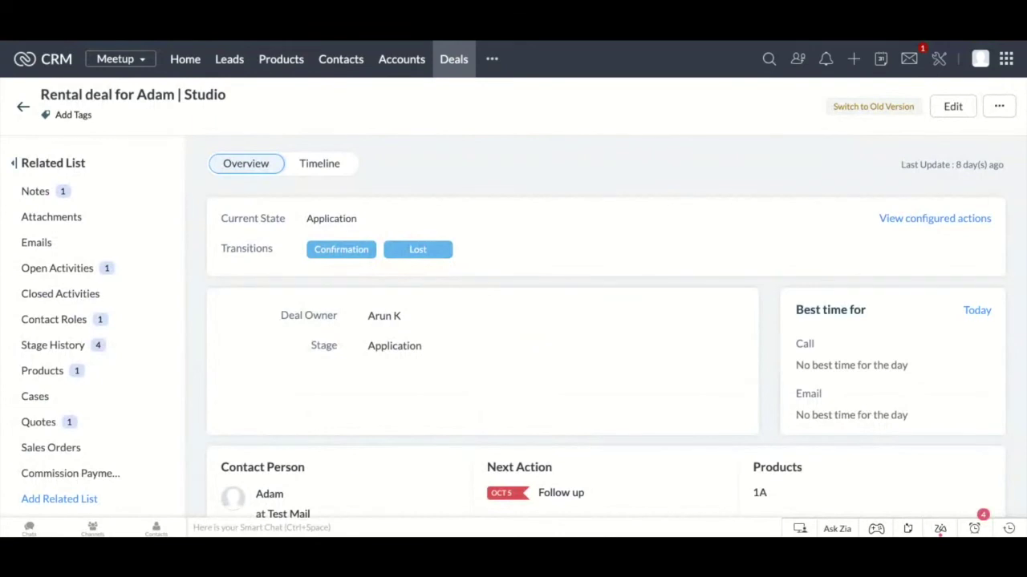
# Step: View the rental deal's configured blueprint actions and open Blueprint for deals from the process management setup
pyautogui.click(920, 221)
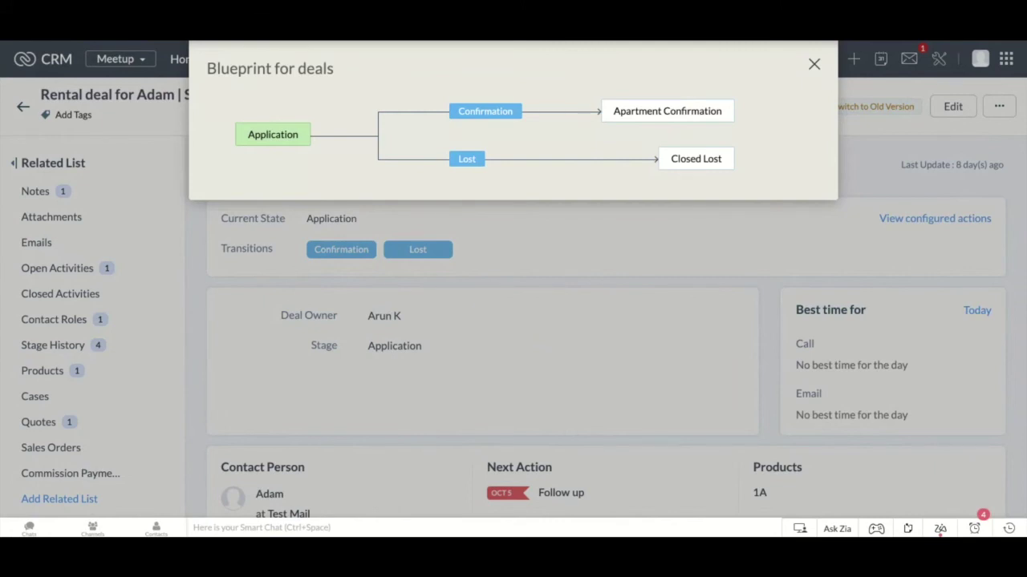
pyautogui.click(814, 64)
pyautogui.click(940, 61)
pyautogui.moveTo(218, 408); pyautogui.dragTo(84, 407)
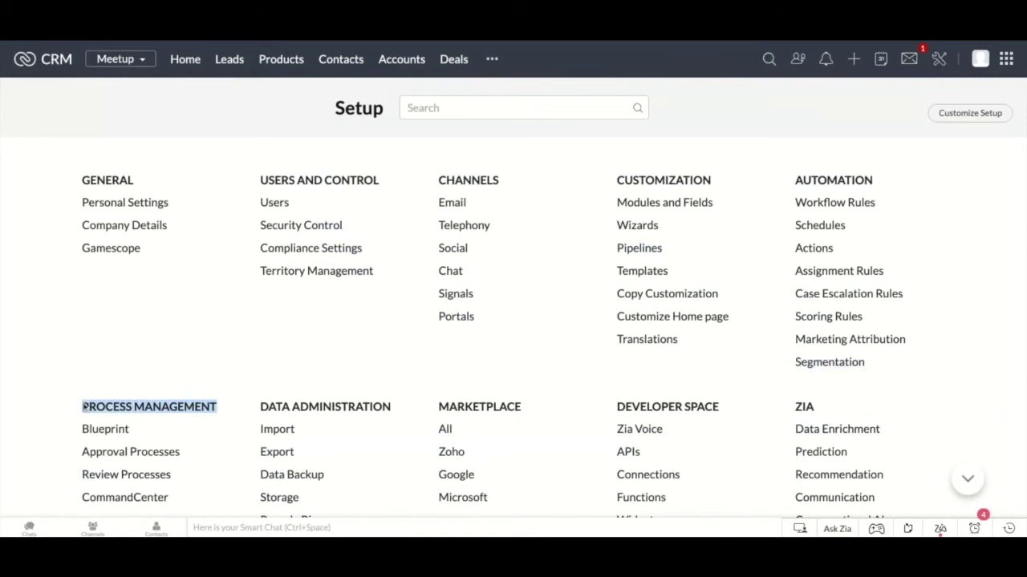
pyautogui.click(110, 437)
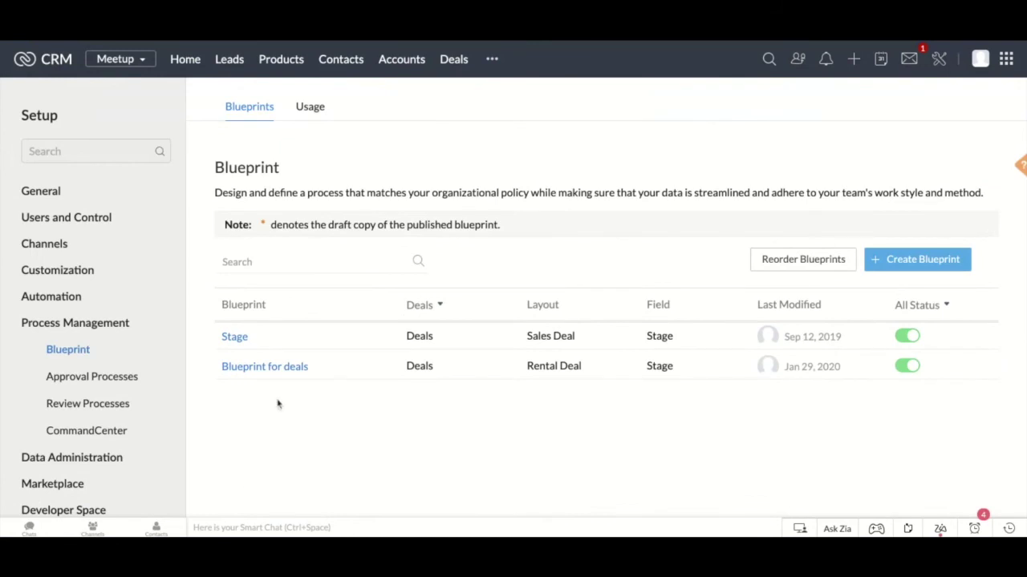
pyautogui.click(268, 367)
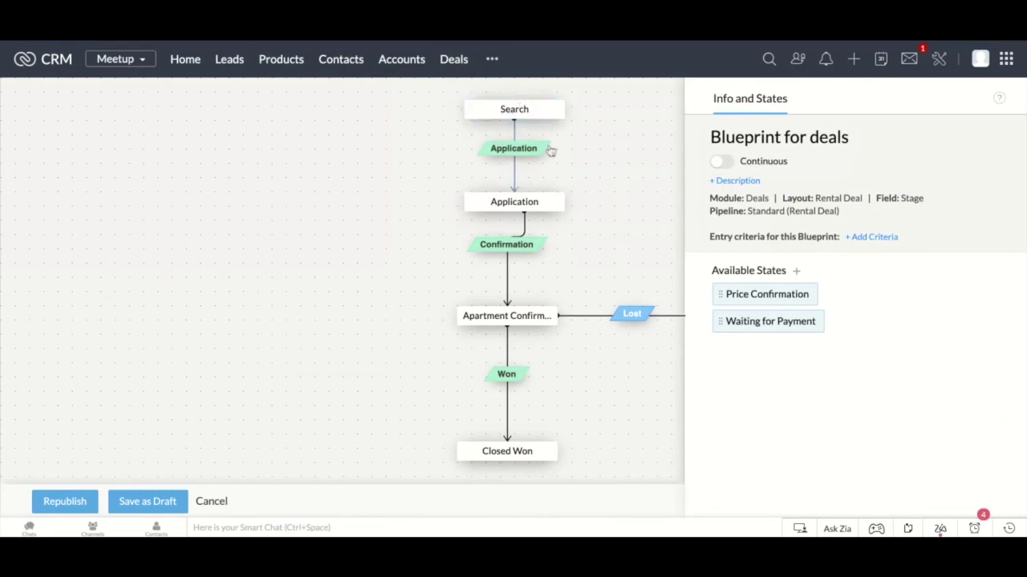
# Step: Examine the before, during and after settings of the Application transition and leave the blueprint without saving
pyautogui.click(519, 155)
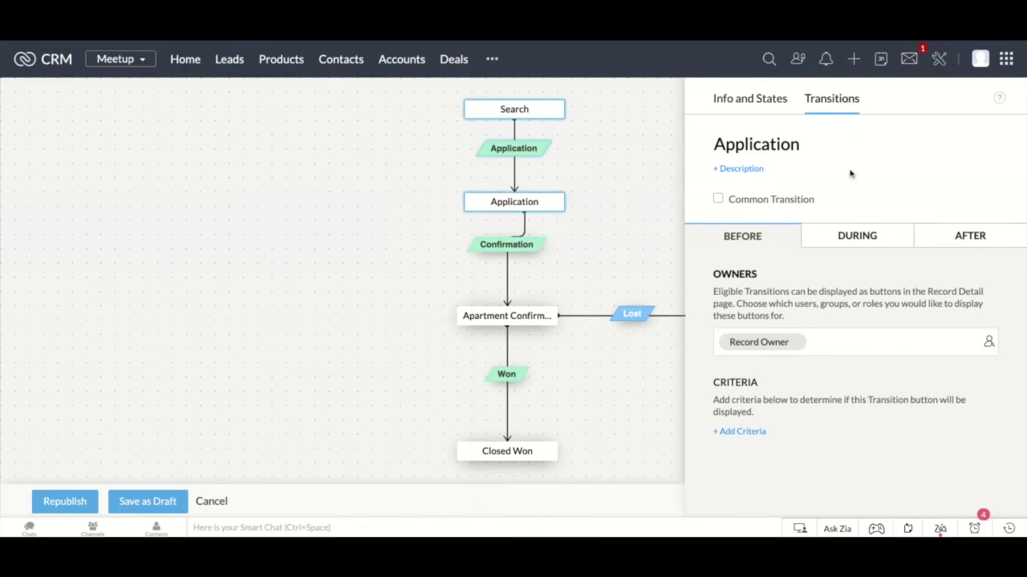
pyautogui.click(830, 238)
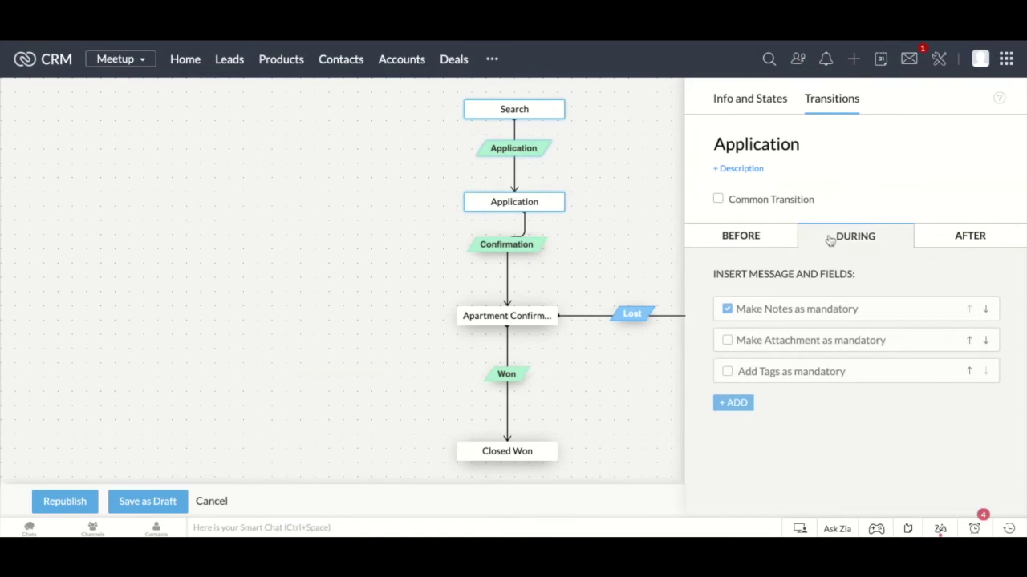
pyautogui.click(949, 238)
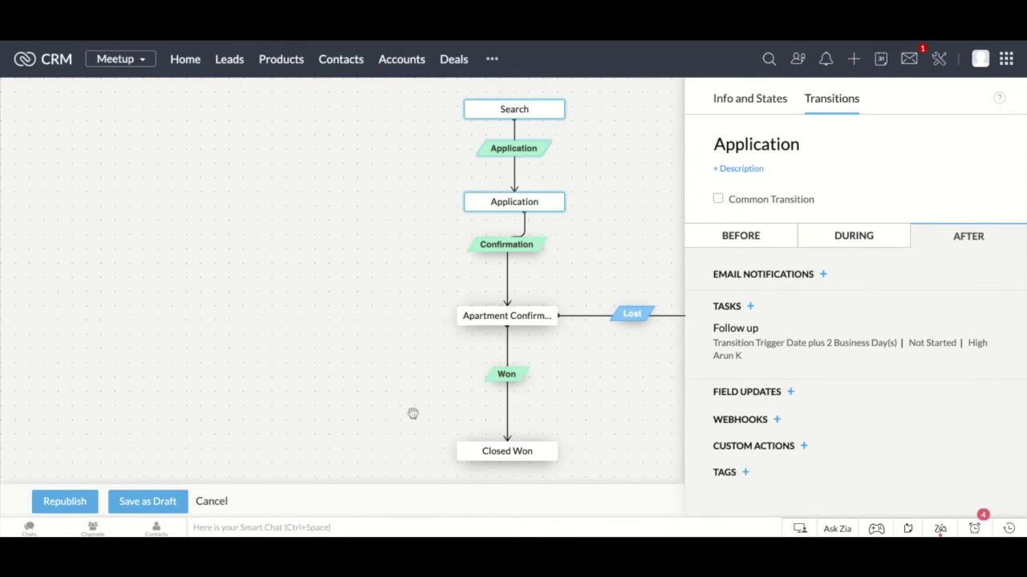
pyautogui.click(212, 503)
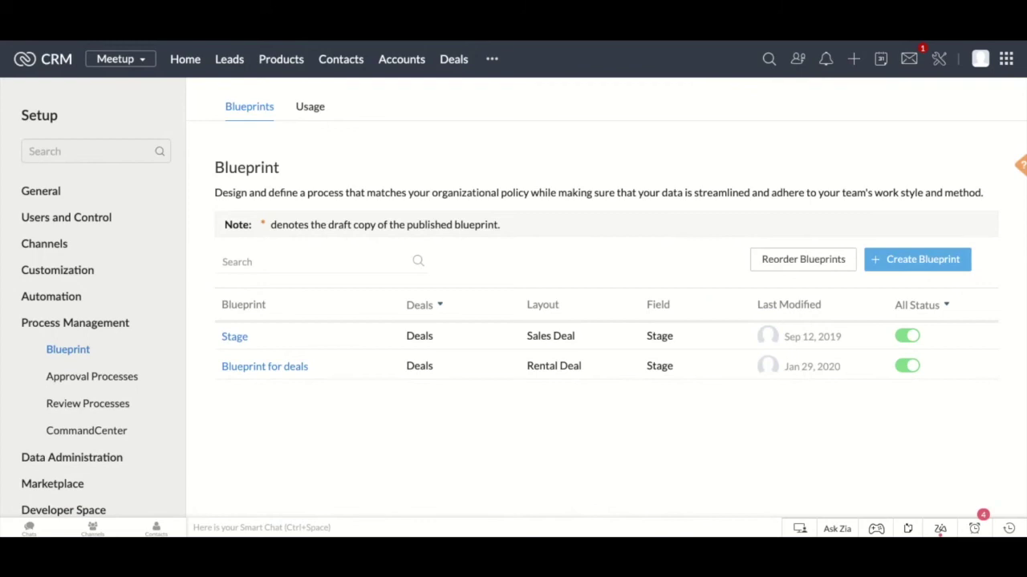
# Step: View the lead's "Re: Test" email signal and its options for adding an activity, and close the signals
pyautogui.click(825, 60)
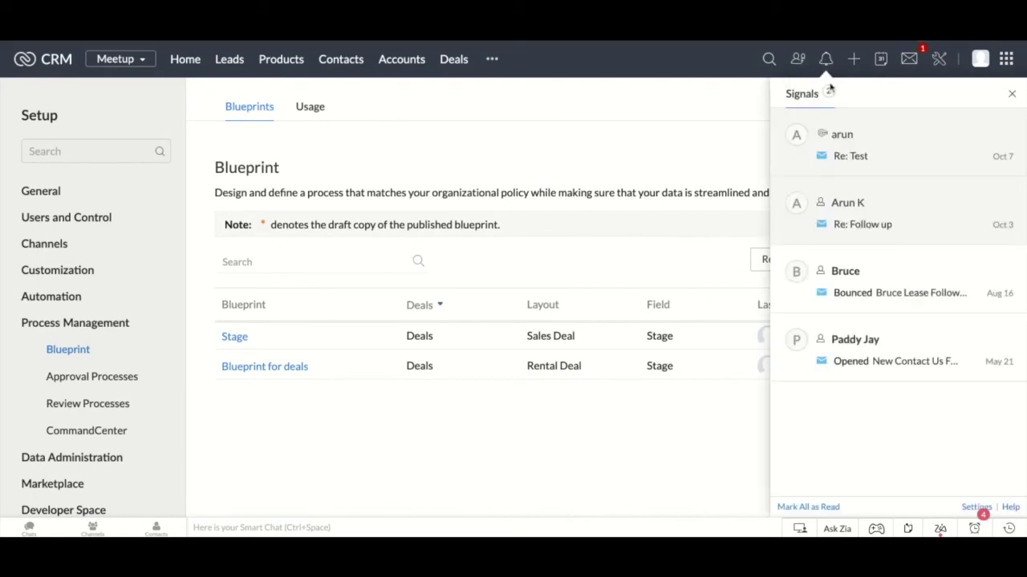
pyautogui.click(871, 145)
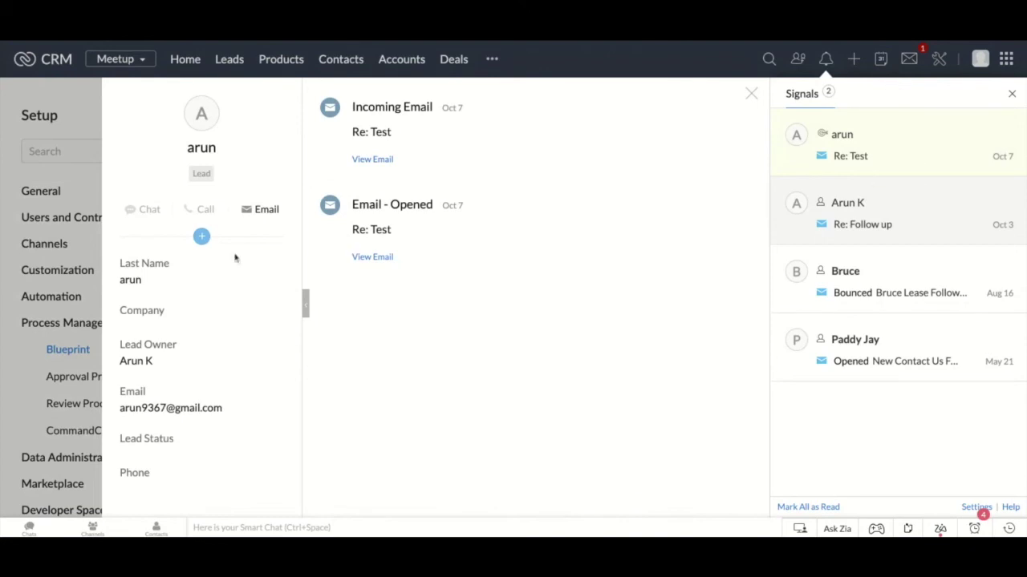
pyautogui.click(202, 238)
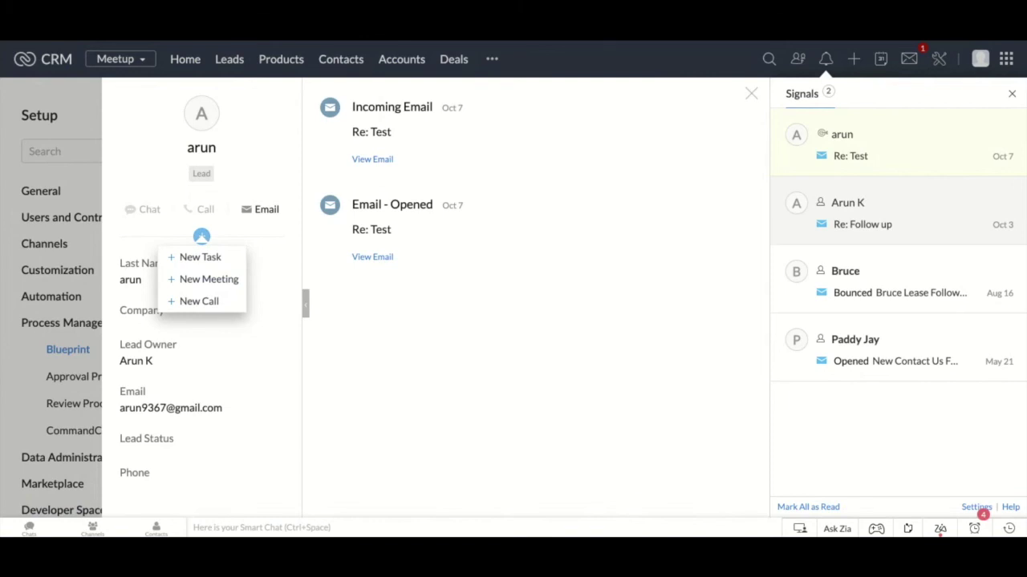
pyautogui.click(86, 98)
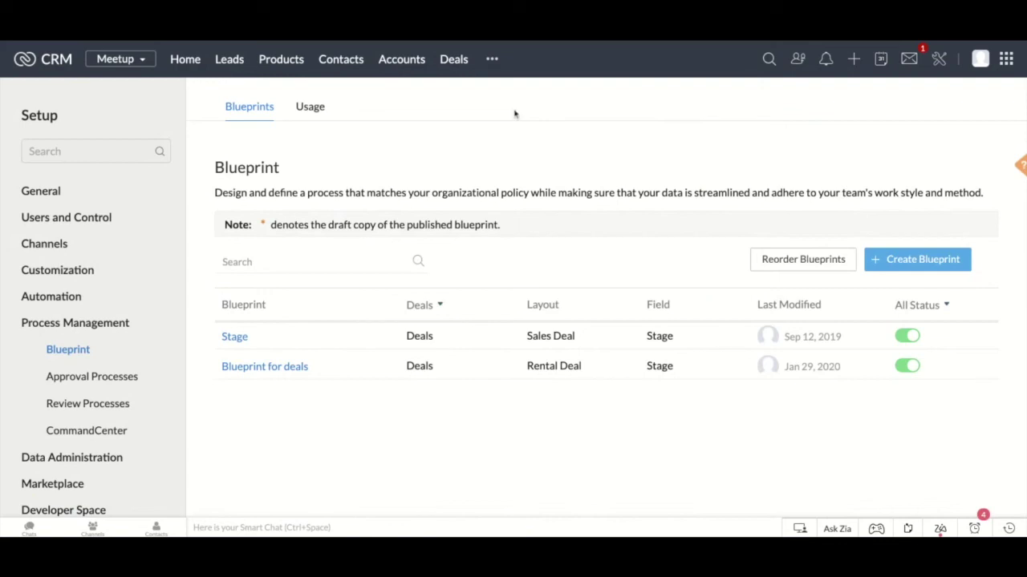
# Step: Open the calendar in week view and switch it to All Users Meetings and Calls
pyautogui.click(882, 63)
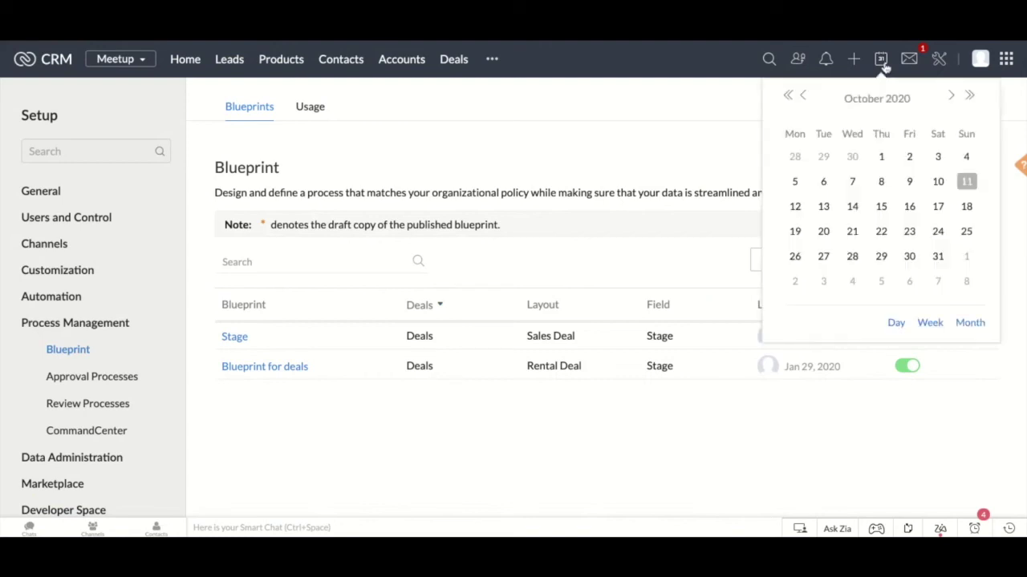
pyautogui.click(931, 323)
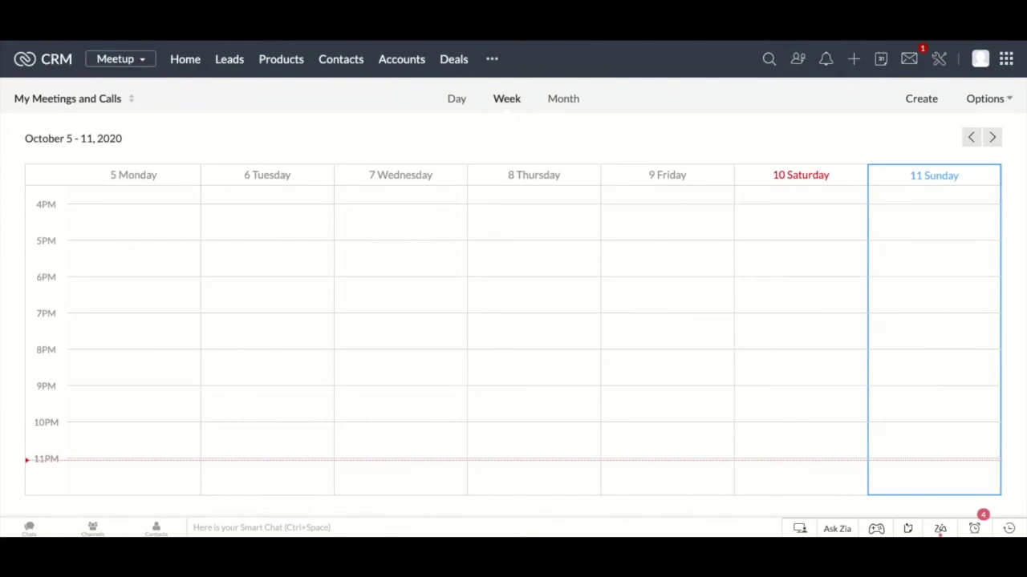
pyautogui.scroll(3, 644, 291)
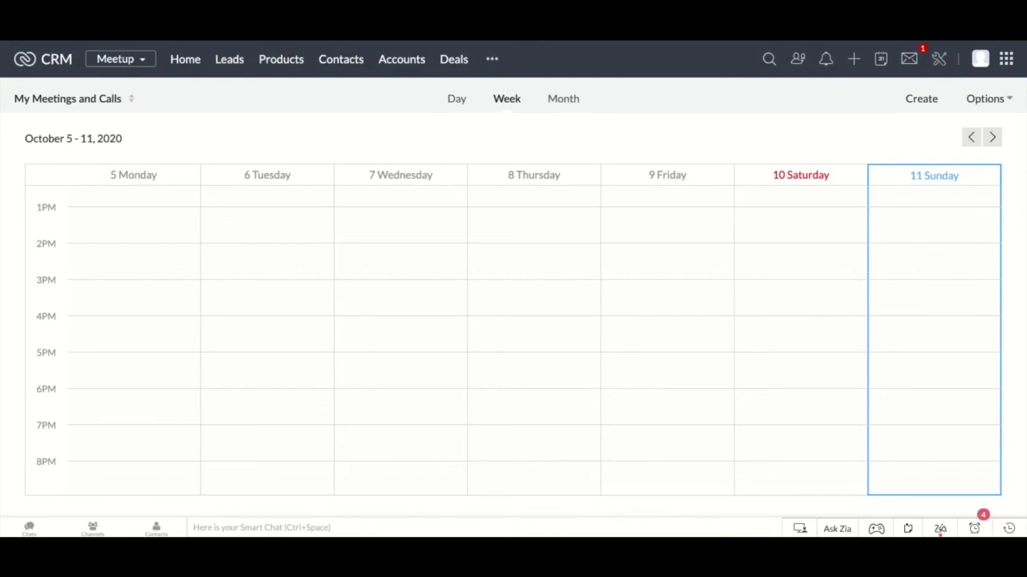
pyautogui.click(116, 102)
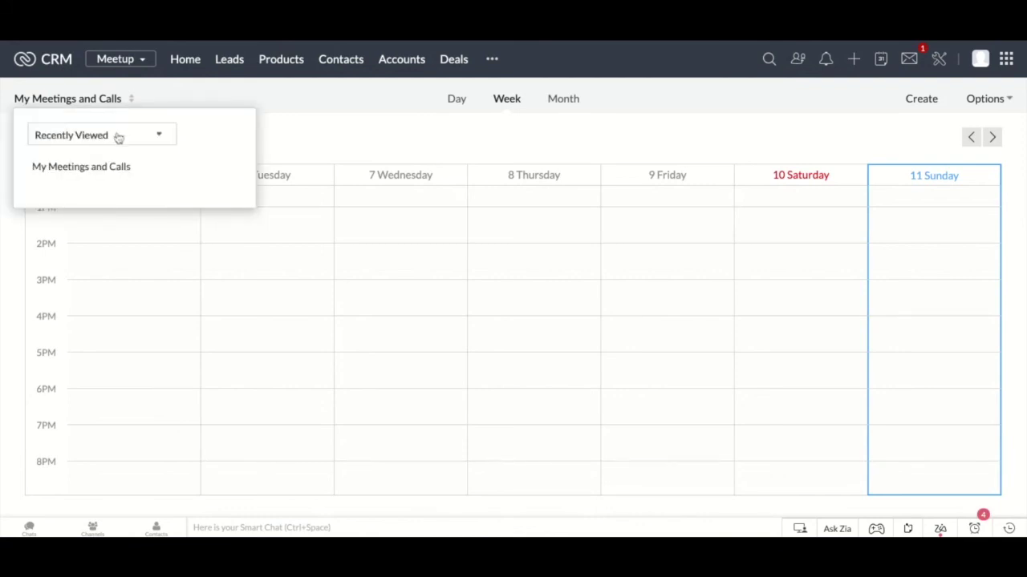
pyautogui.click(116, 144)
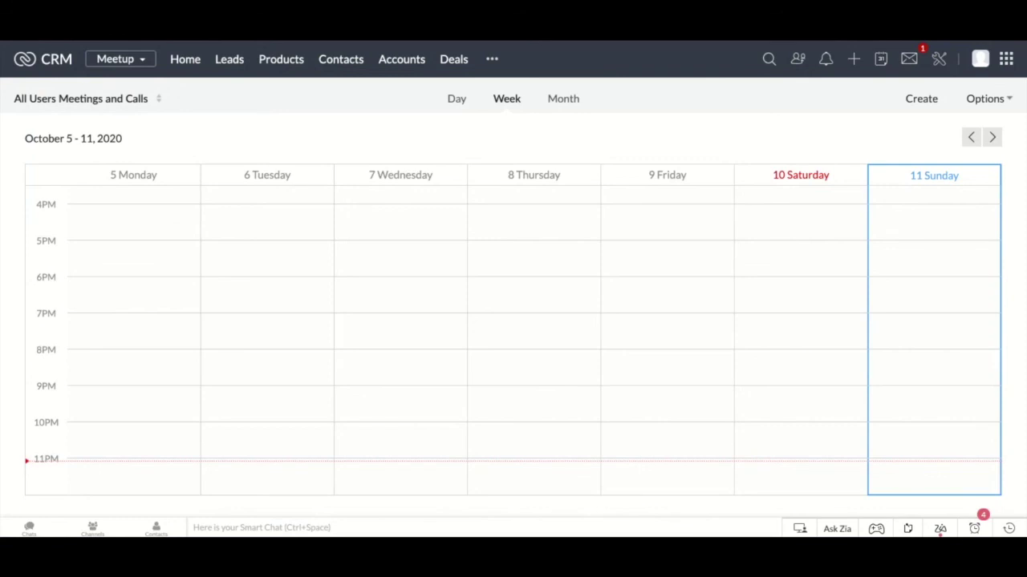
# Step: Open the newest "Deadline exceeded" email under Not in CRM in SalesInbox and view its lead creation form without saving
pyautogui.click(499, 72)
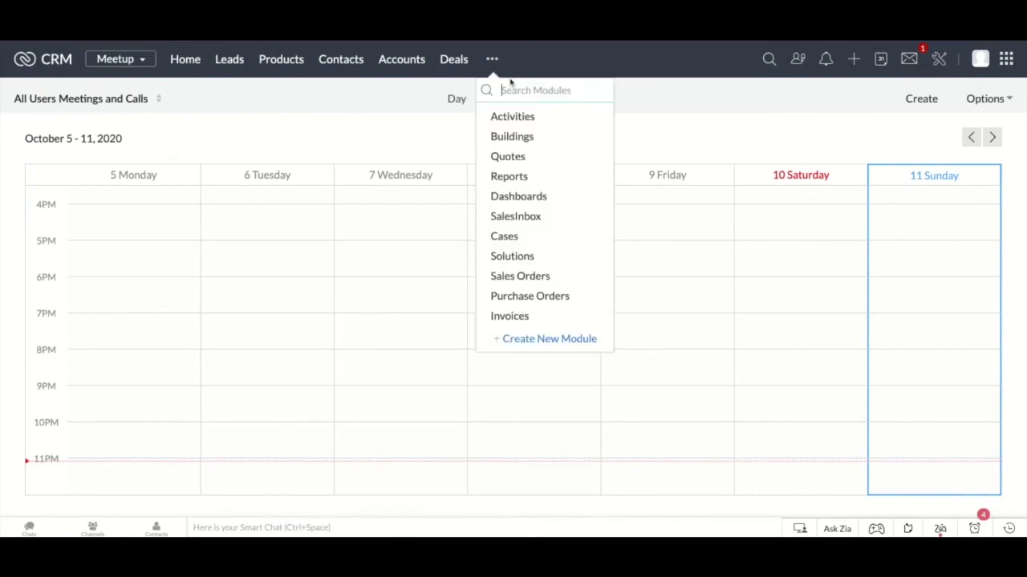
pyautogui.click(513, 215)
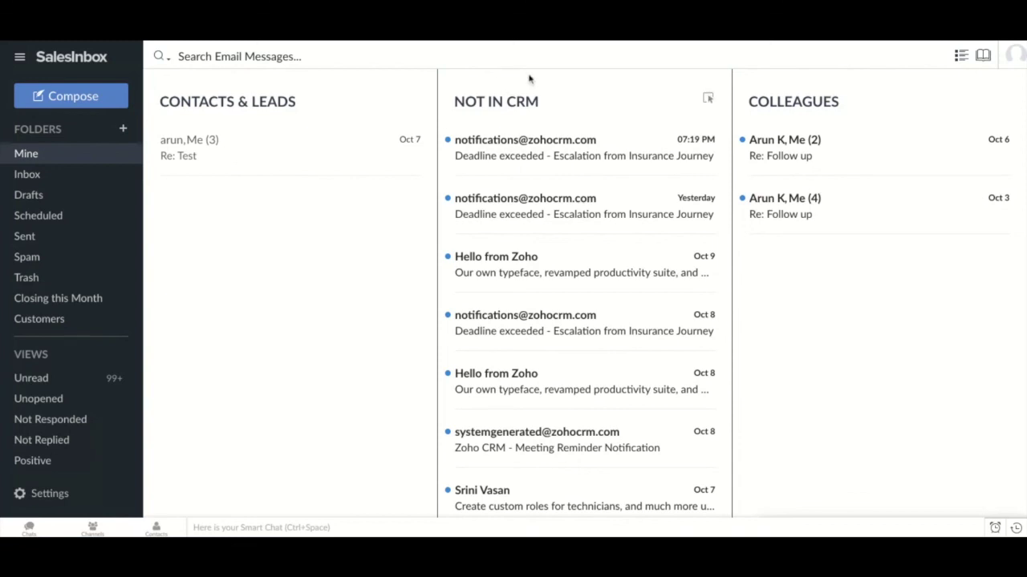
pyautogui.click(586, 145)
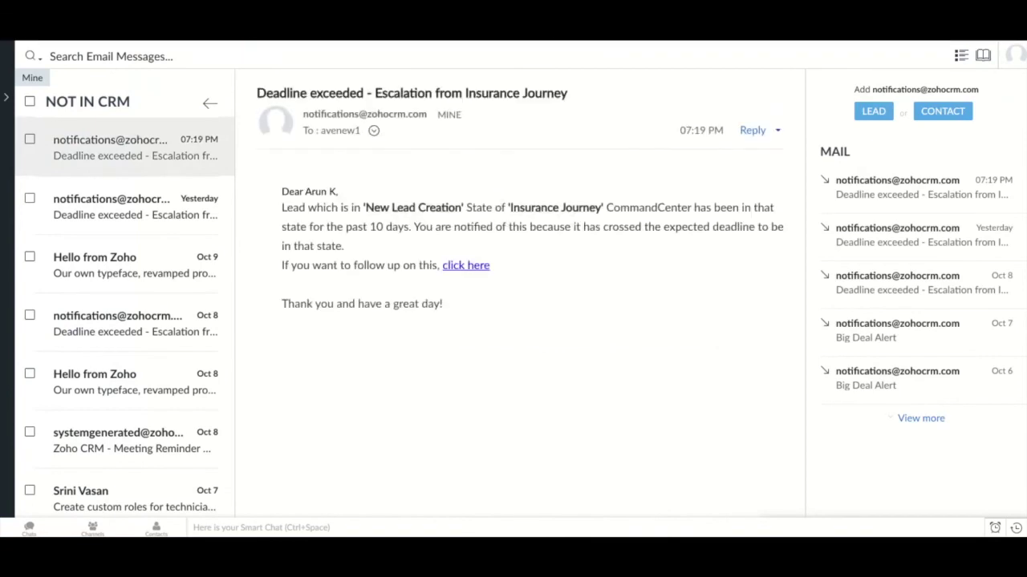
pyautogui.click(873, 117)
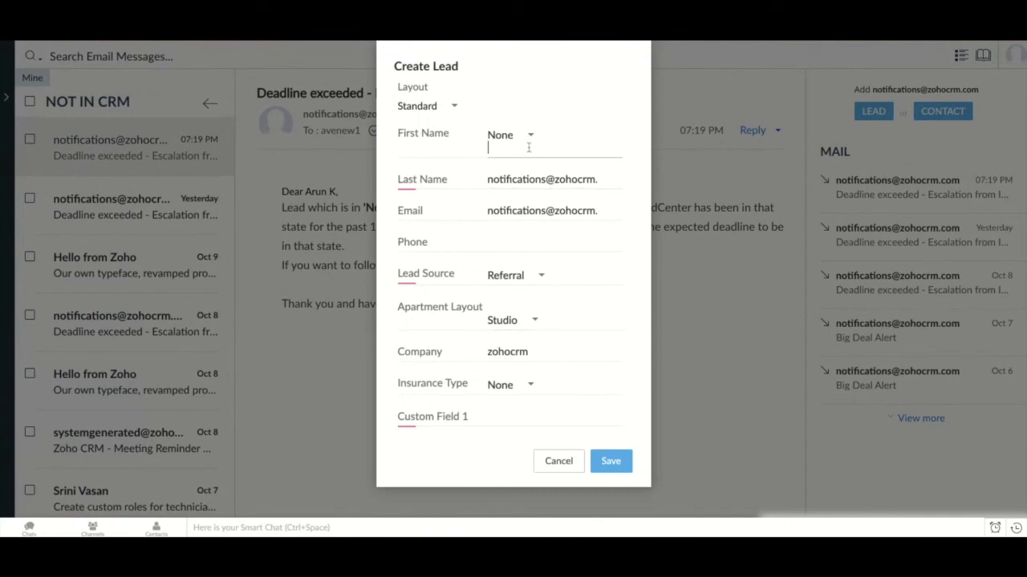
pyautogui.click(559, 462)
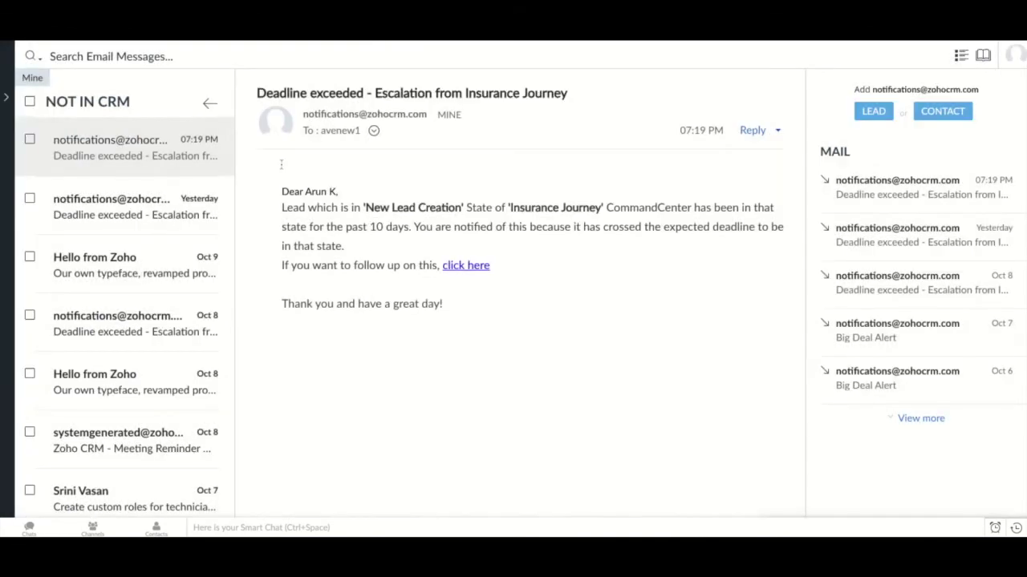
# Step: Open the "Re: Test" email under Contacts & Leads and bring up a new meeting form from the lead's open activities
pyautogui.click(207, 105)
pyautogui.click(228, 150)
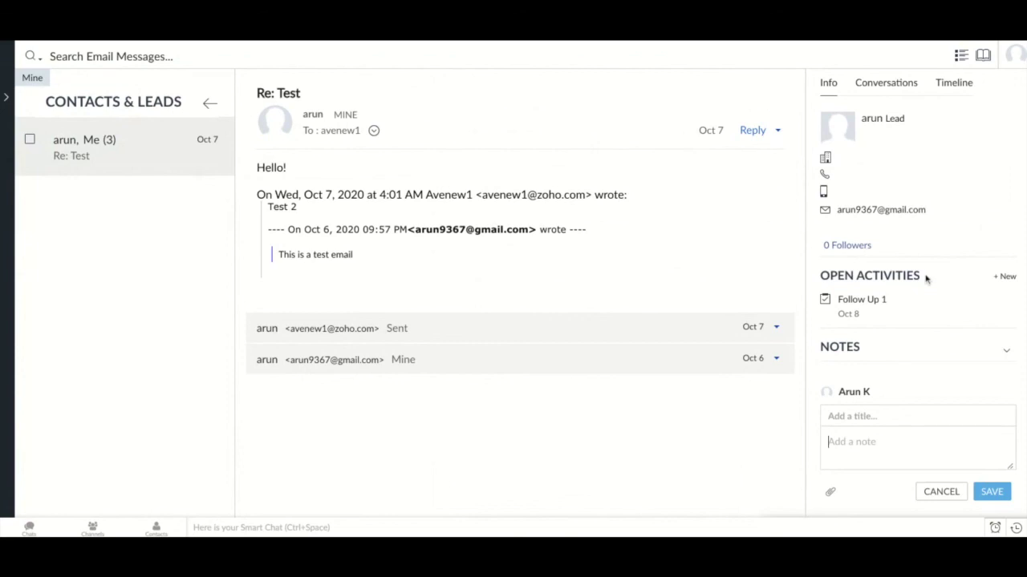
pyautogui.click(1000, 281)
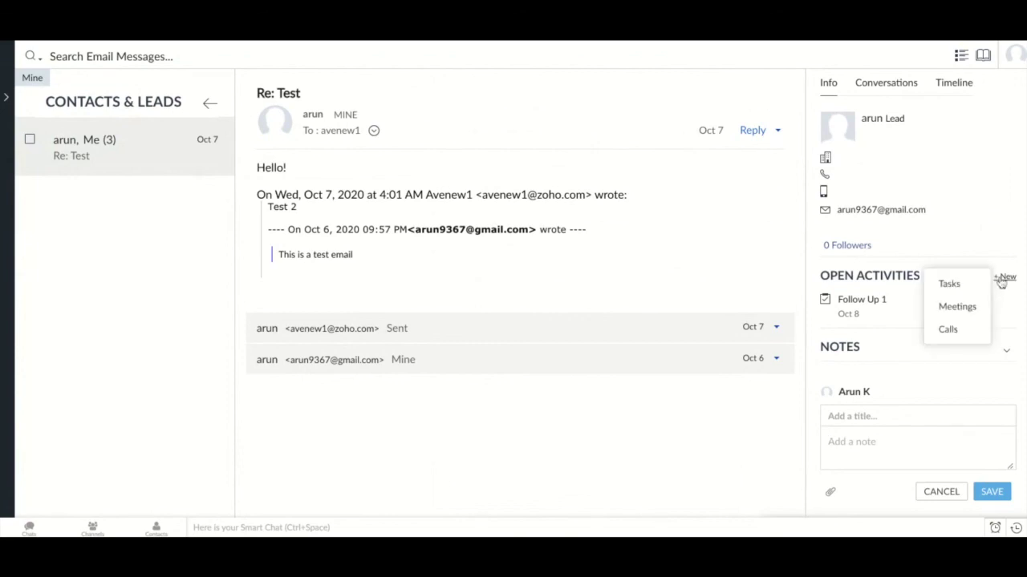
pyautogui.click(957, 307)
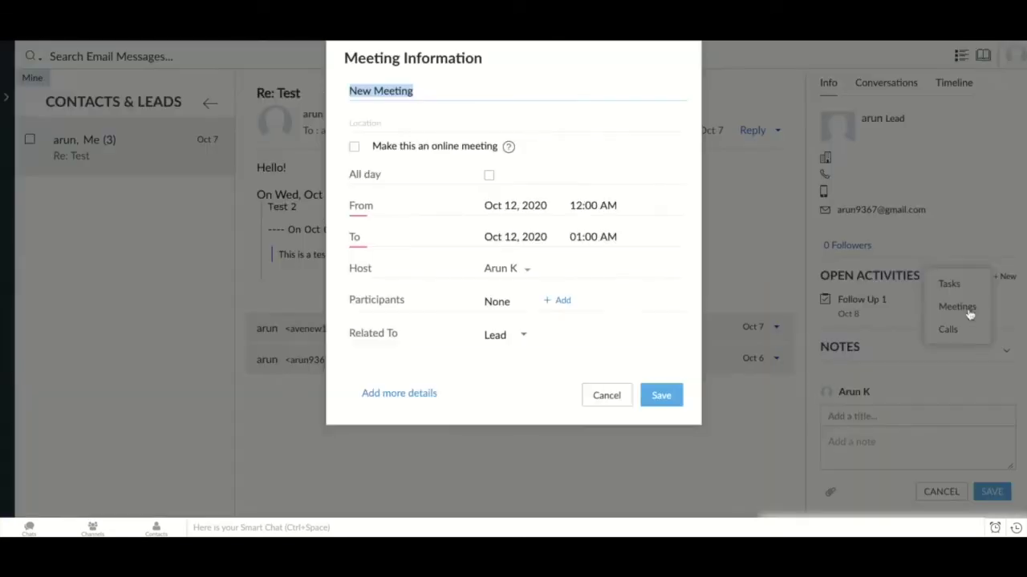